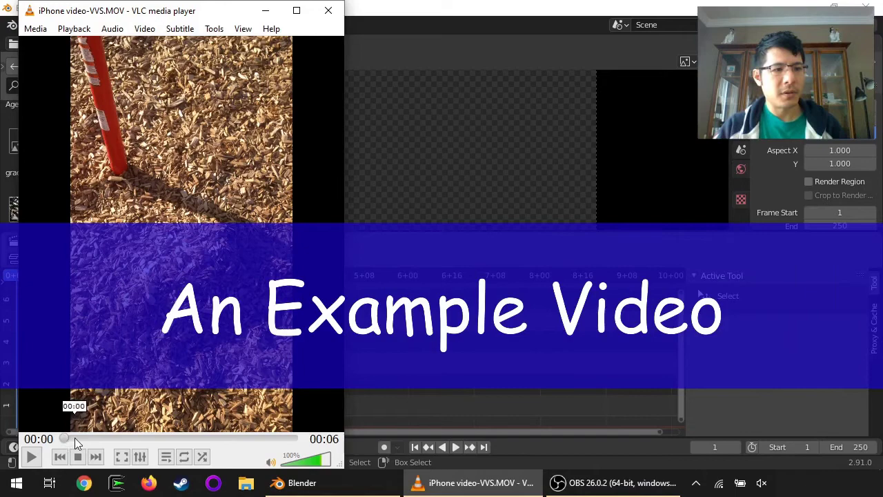
- Skim through the portrait iPhone clip in VLC using the seek bar
mouse_move(67, 438)
left_mouse_down()
mouse_move(286, 438)
mouse_move(64, 439)
left_mouse_up()
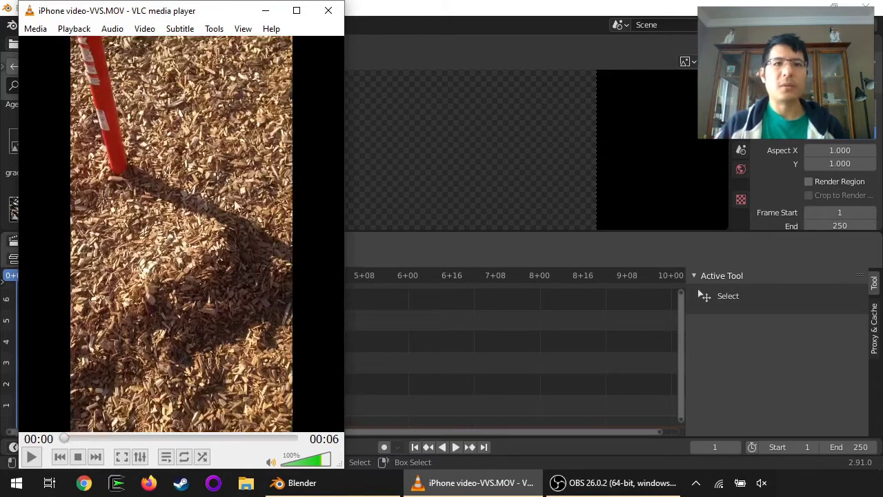
- Back in Blender, drop the iPhone video into the sequencer as movie and sound strips
left_click(388, 11)
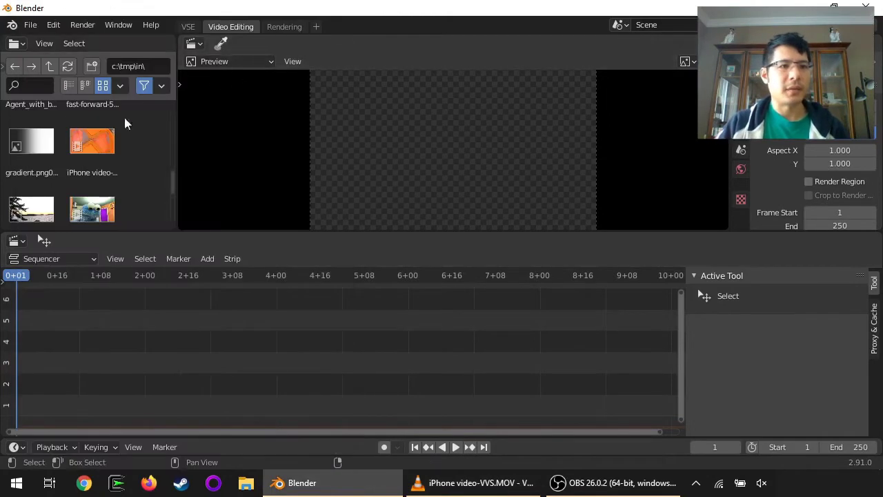
left_click_drag(97, 142, 67, 374)
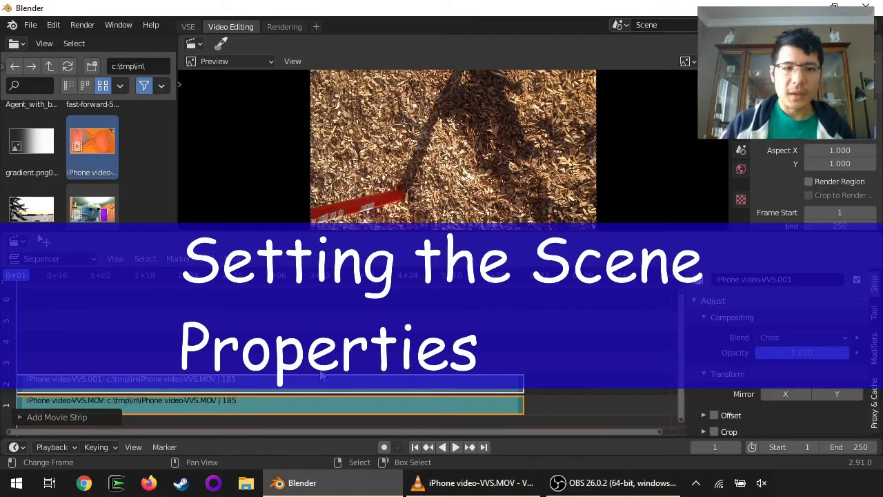
- Select the iPhone movie strip and expand its Source panel, revealing 1280x720 resolution
left_click(269, 387)
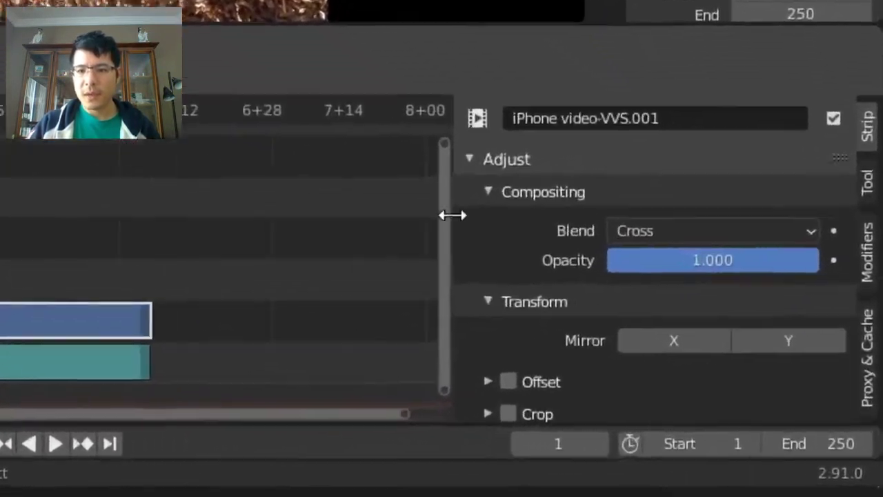
scroll(591, 256, "down", 2)
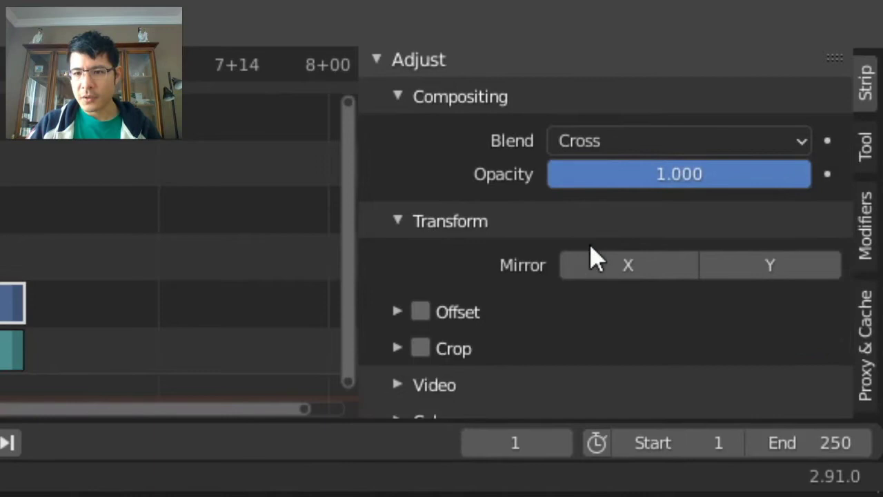
scroll(595, 258, "down", 4)
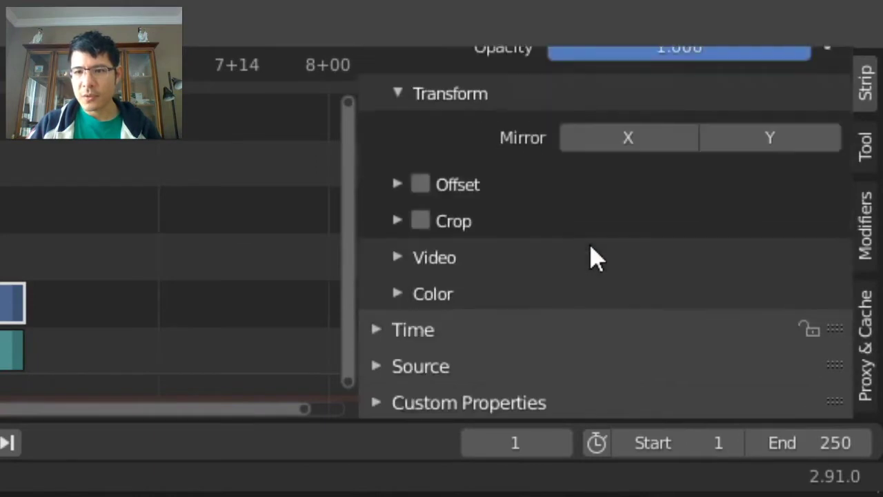
left_click(381, 376)
scroll(449, 357, "down", 2)
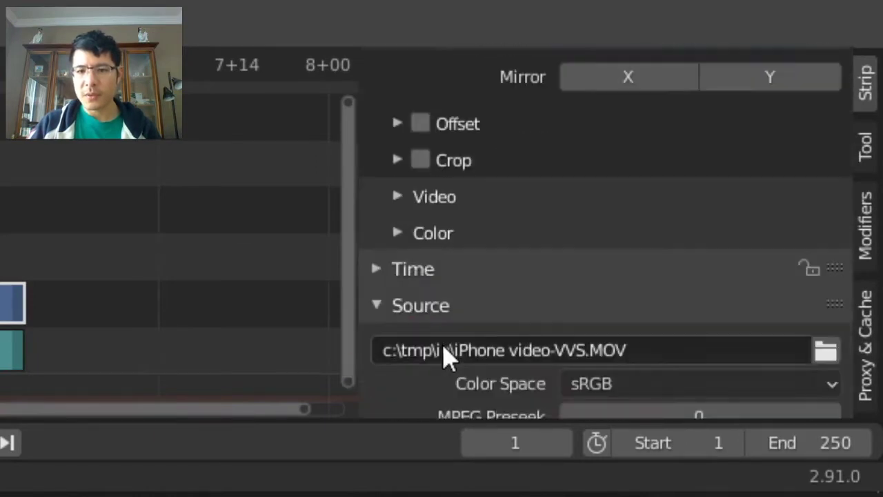
scroll(449, 331, "down", 5)
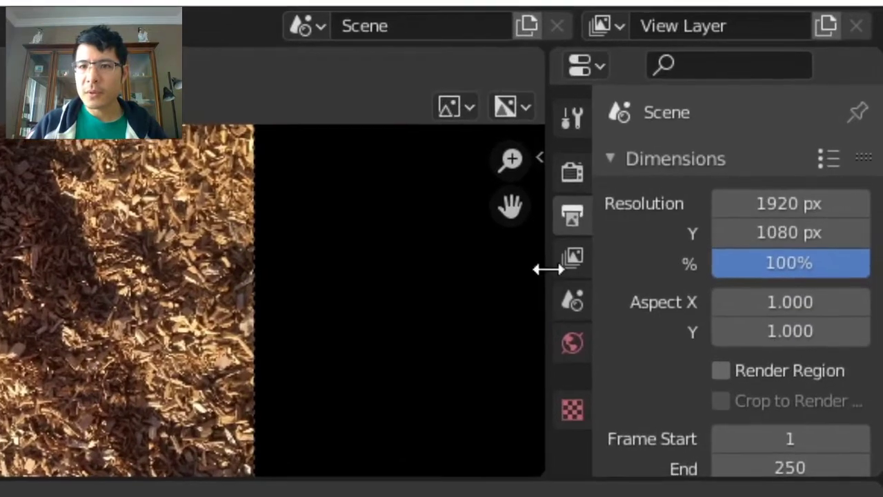
- Set output Resolution X to 720 and Y to 1280, then play to check framing
left_click_drag(546, 269, 321, 265)
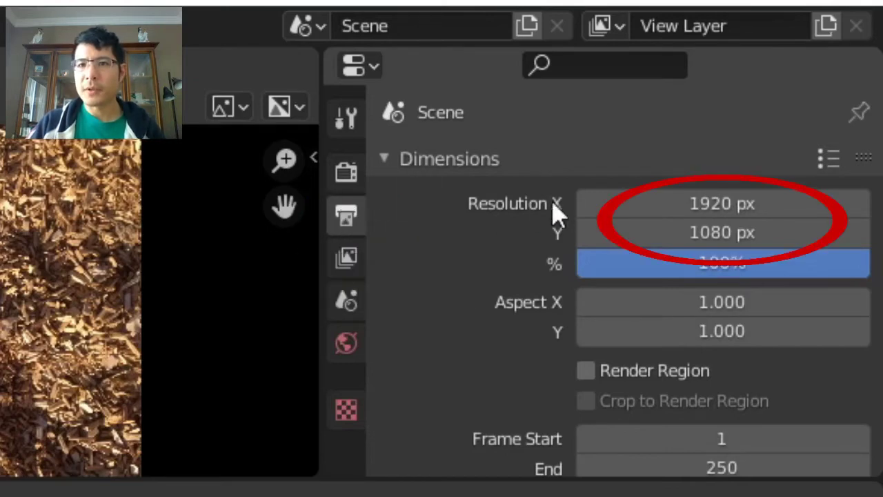
left_click(682, 208)
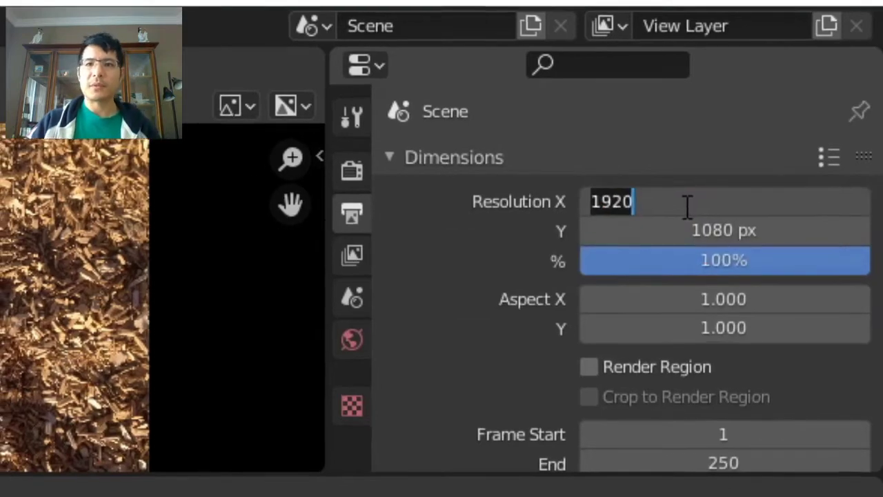
type("720")
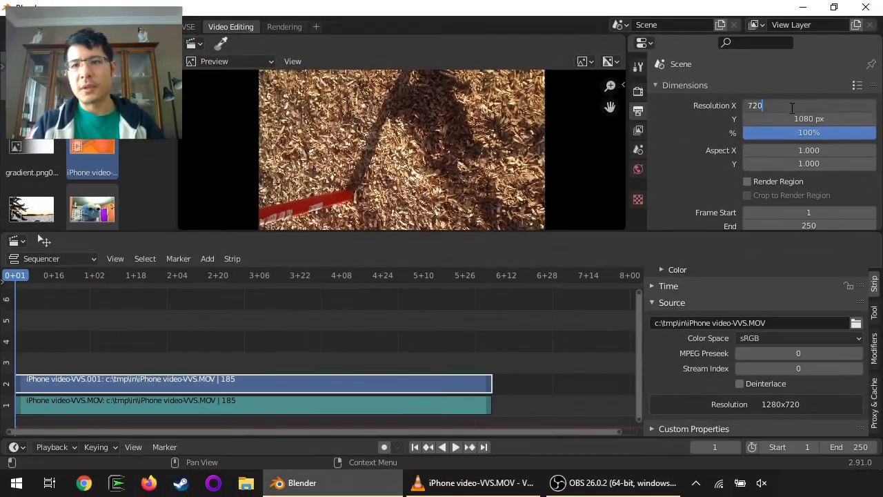
key("Tab")
type("12")
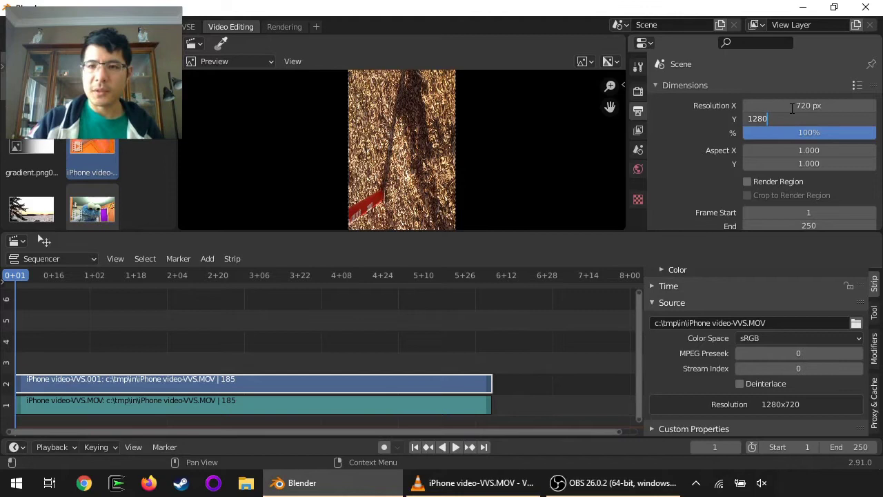
key("Return")
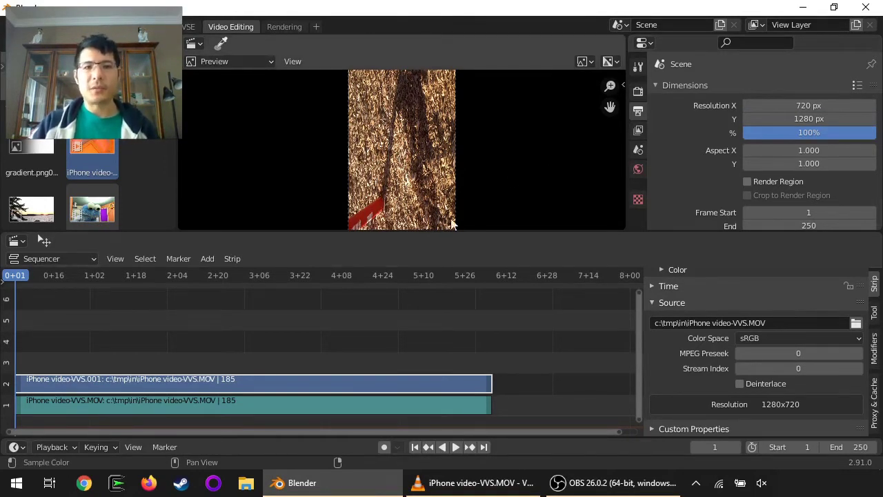
key("space")
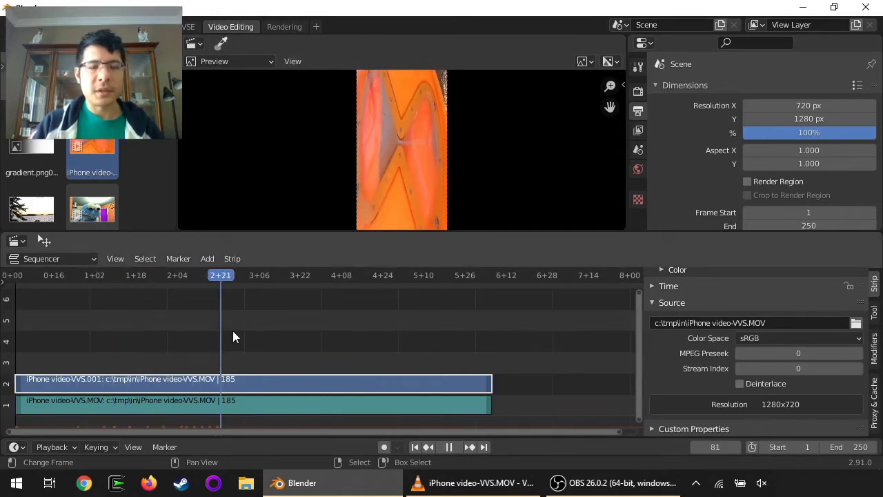
- Stop playback, add a Transform effect strip over the movie strip, and select it
key("space")
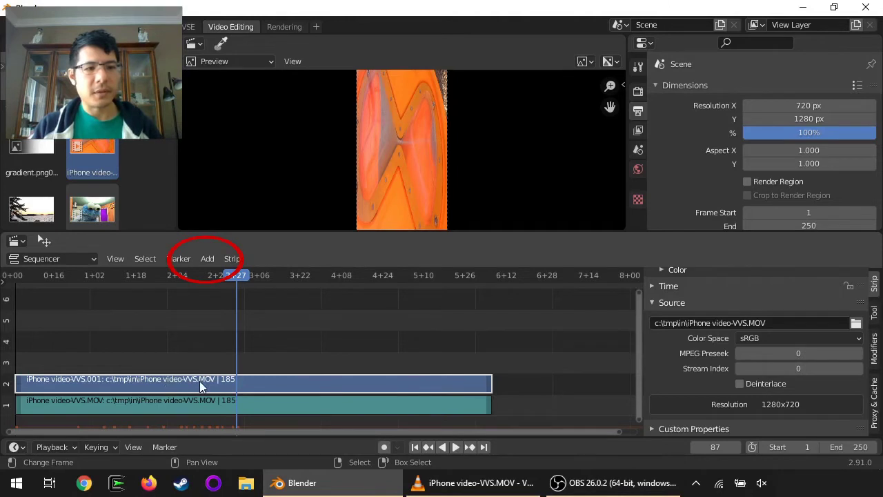
left_click(206, 260)
mouse_move(235, 417)
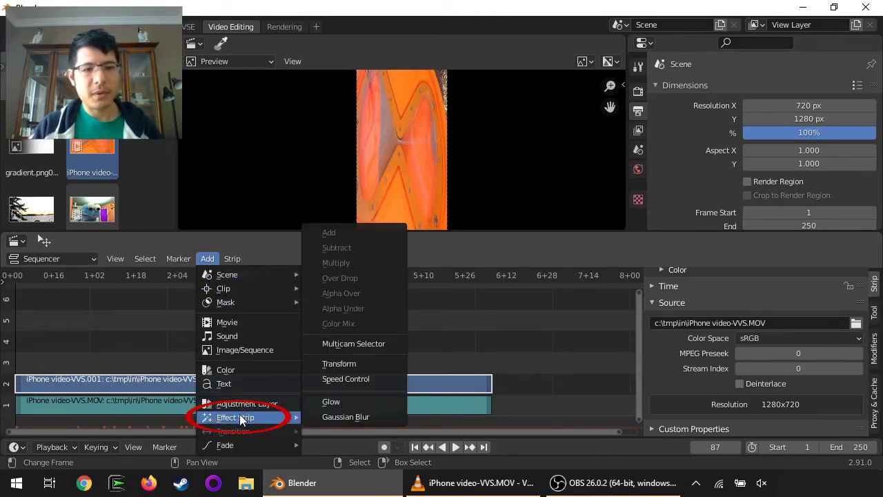
left_click(351, 368)
left_click(274, 362)
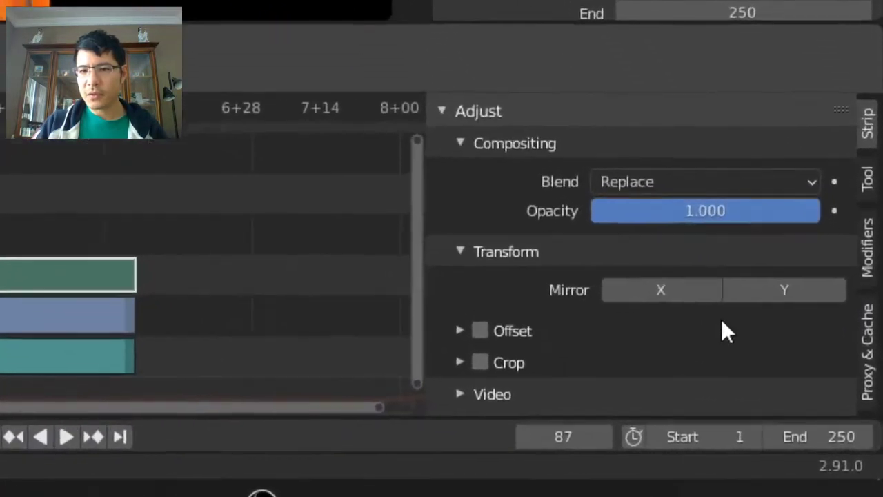
- Set the Transform strip's Rotation to 90 degrees
scroll(703, 312, "up", 1)
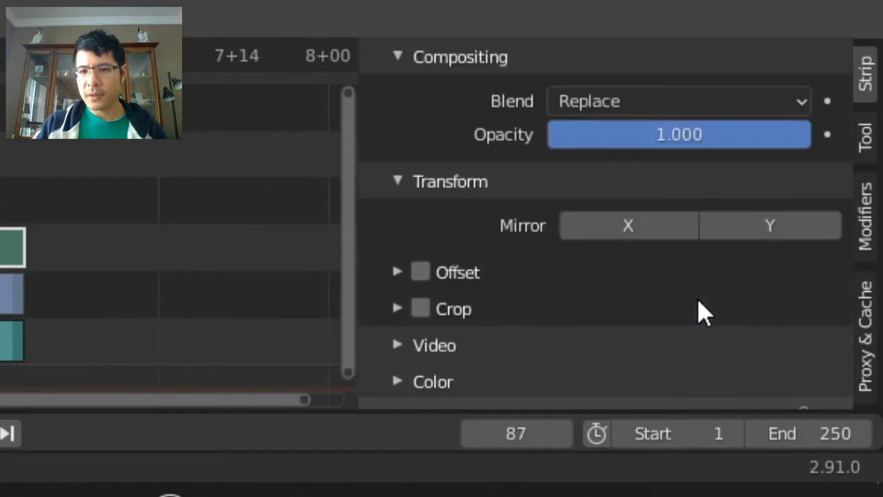
scroll(703, 312, "down", 1)
scroll(703, 311, "up", 3)
scroll(701, 309, "up", 1)
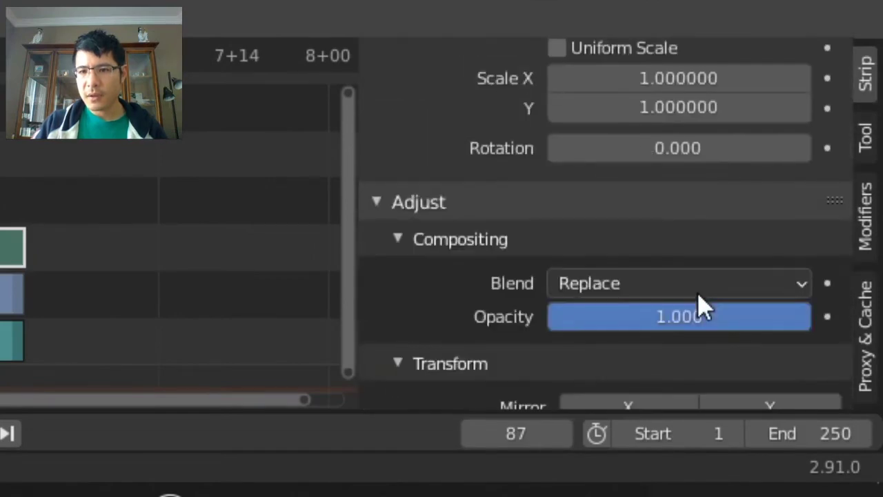
scroll(699, 306, "up", 1)
scroll(699, 305, "up", 1)
scroll(655, 324, "up", 1)
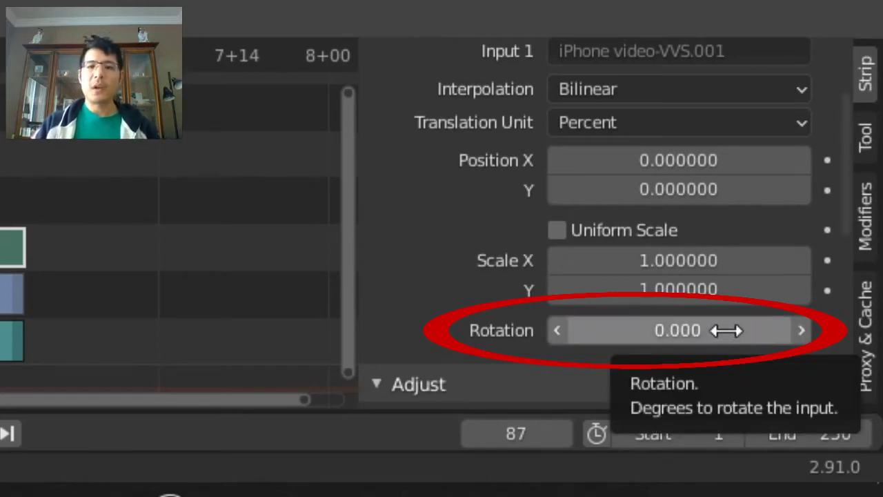
left_click(726, 331)
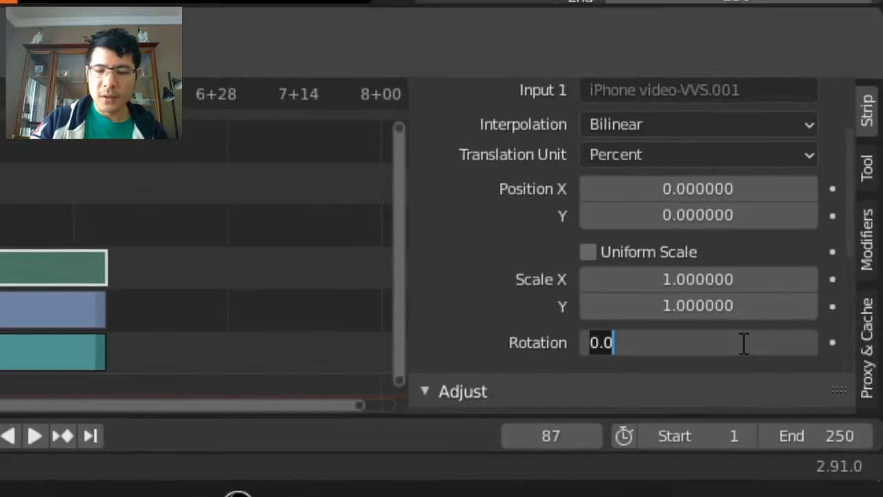
type("90")
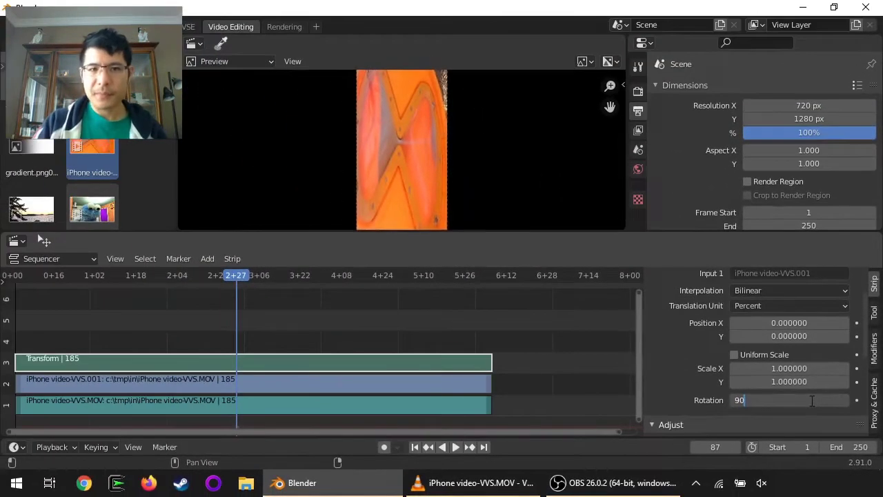
key("Return")
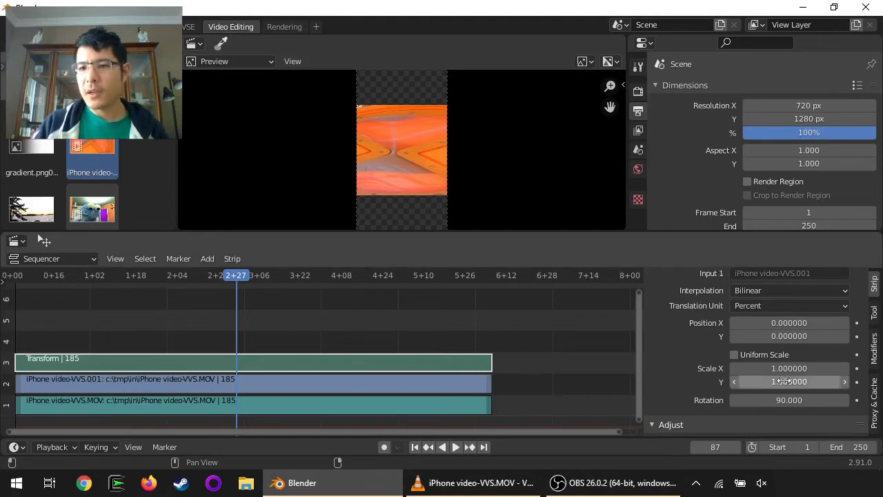
- Correct the Transform strip's Rotation to -90 degrees
left_click(805, 399)
key("BackSpace")
type("-90")
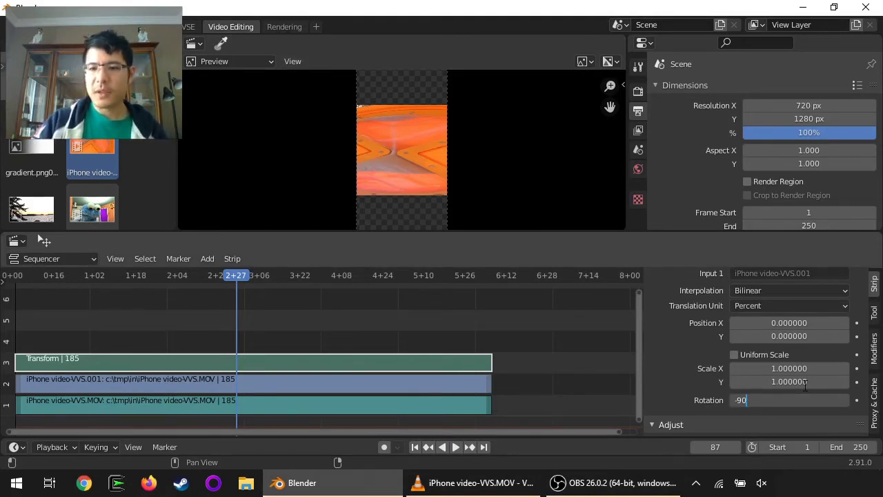
key("Return")
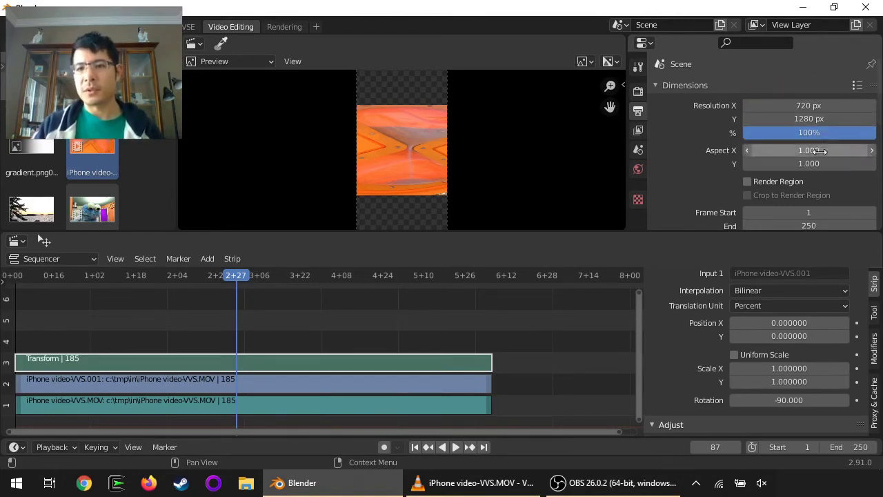
- Set Transform Scale X to 1280/720 (1.777778) and Scale Y to 720/1280 (0.5625)
left_click(811, 368)
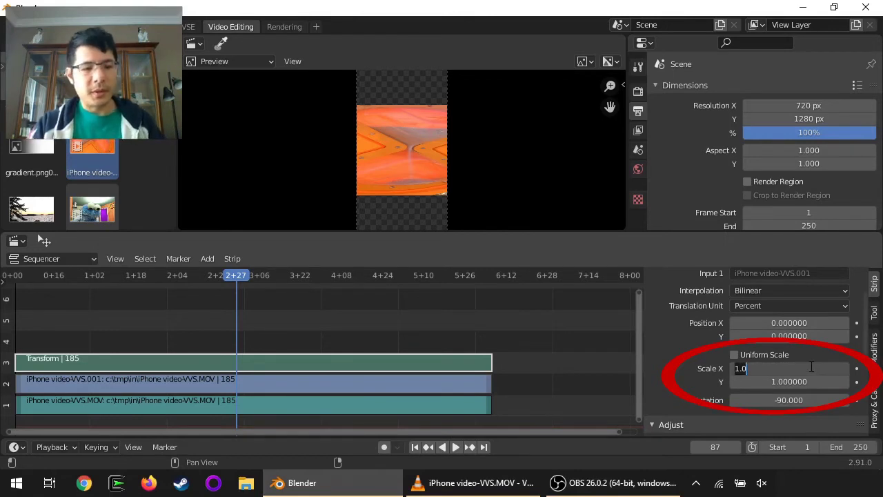
type("1280/720")
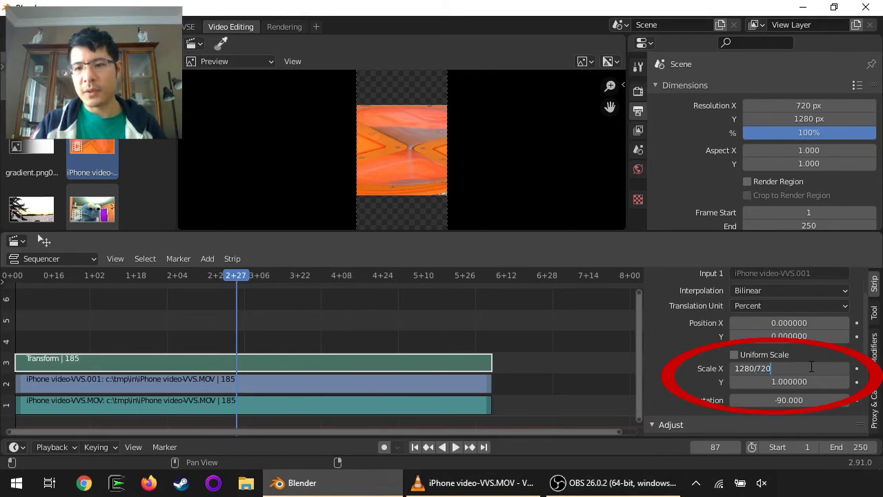
key("Tab")
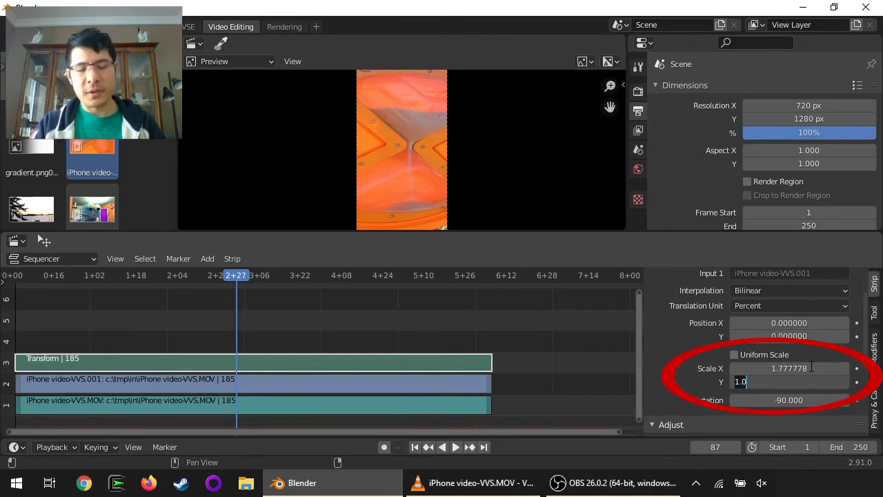
type("720/128")
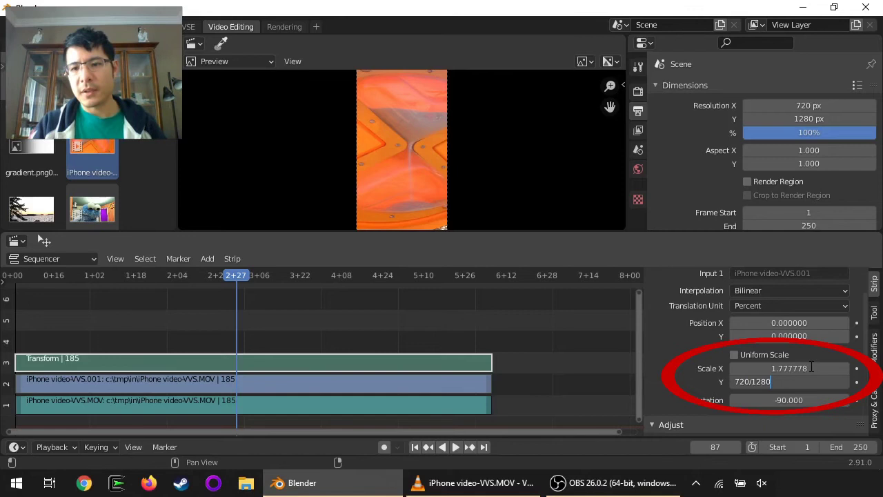
key("Return")
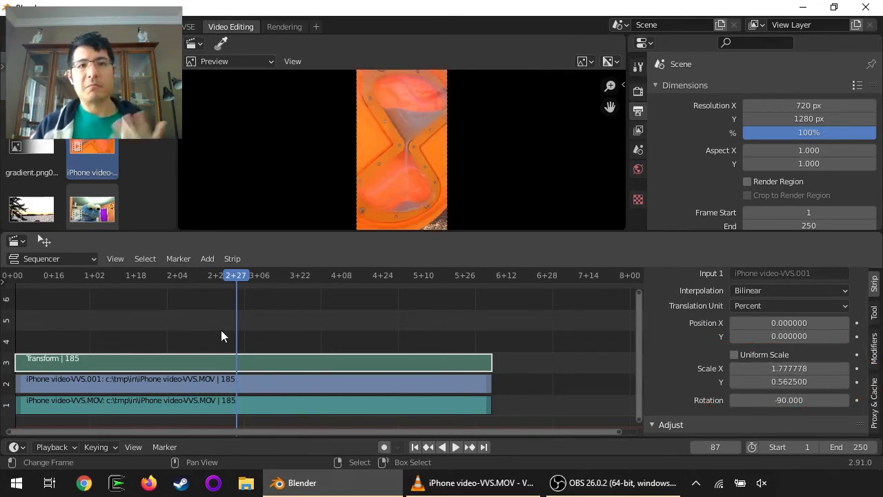
- Rewind to the first frame and play the edited clip through
key("shift+Left")
key("space")
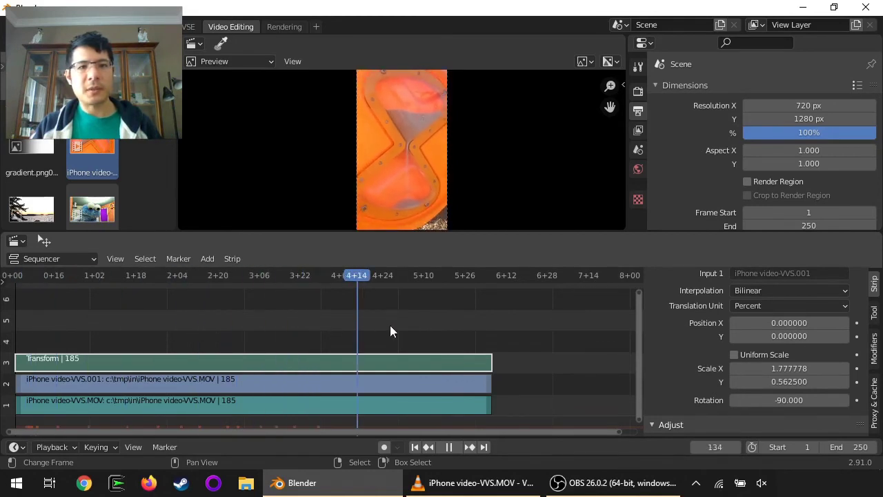
key("space")
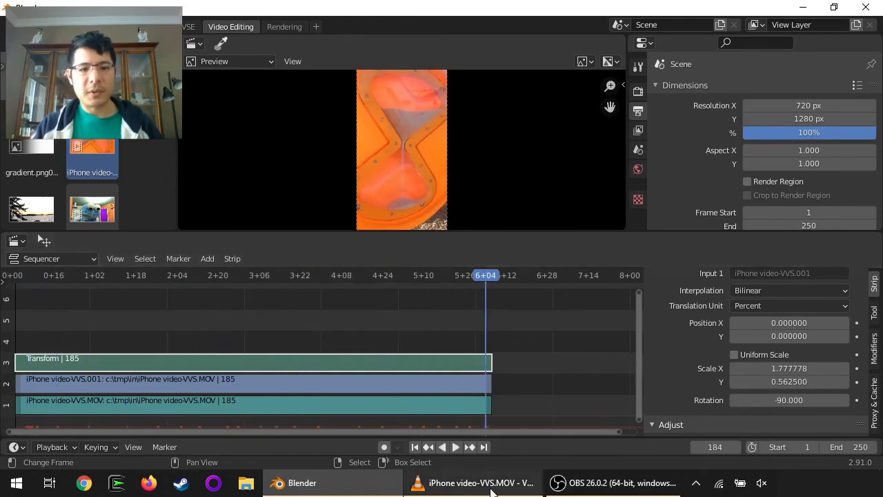
- Bring VLC forward and scrub the original clip to the hourglass shot
left_click(483, 483)
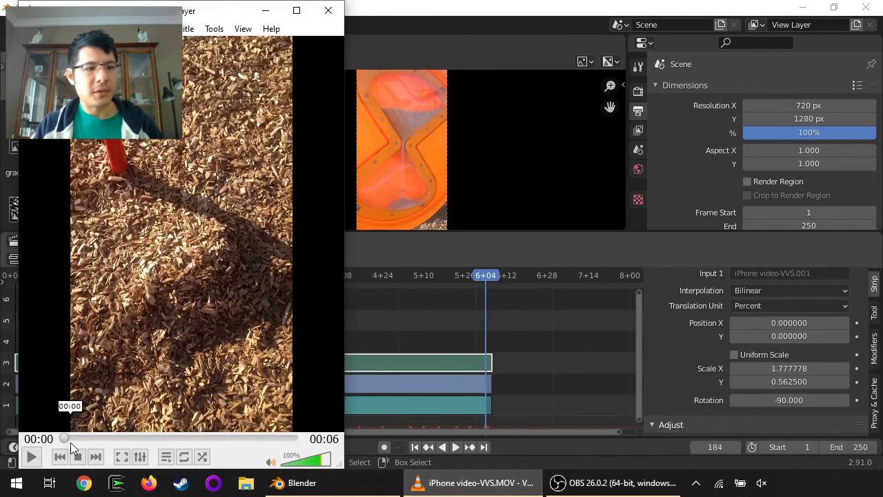
left_click_drag(71, 442, 286, 438)
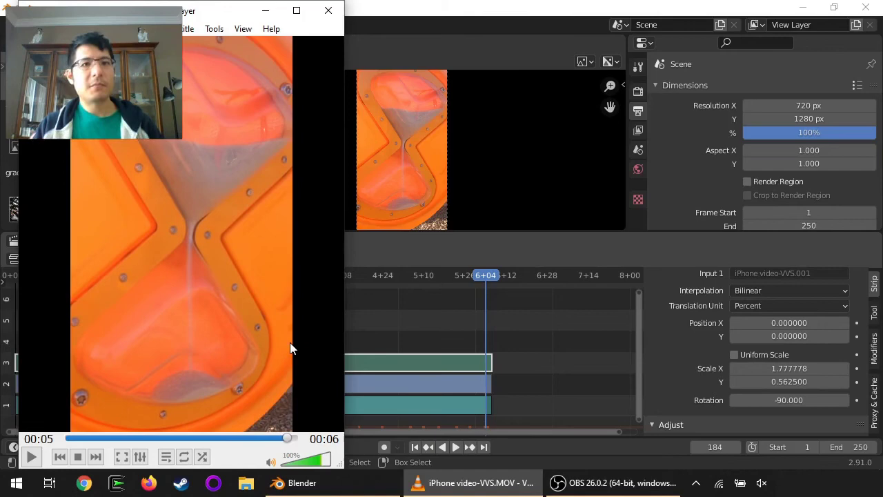